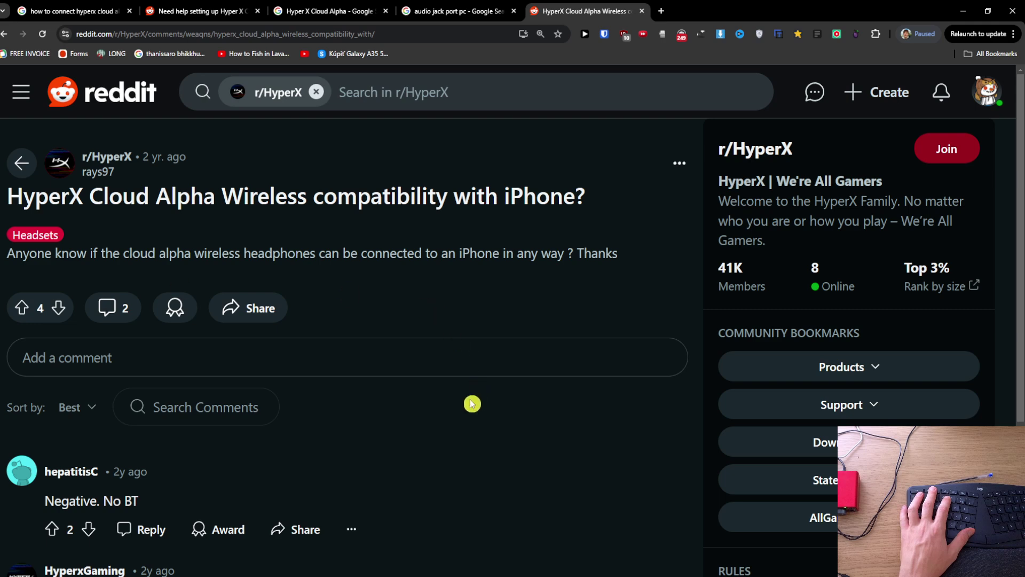
{"action": "scroll", "coordinate": [461, 406], "scroll_direction": "down", "scroll_amount": 3}
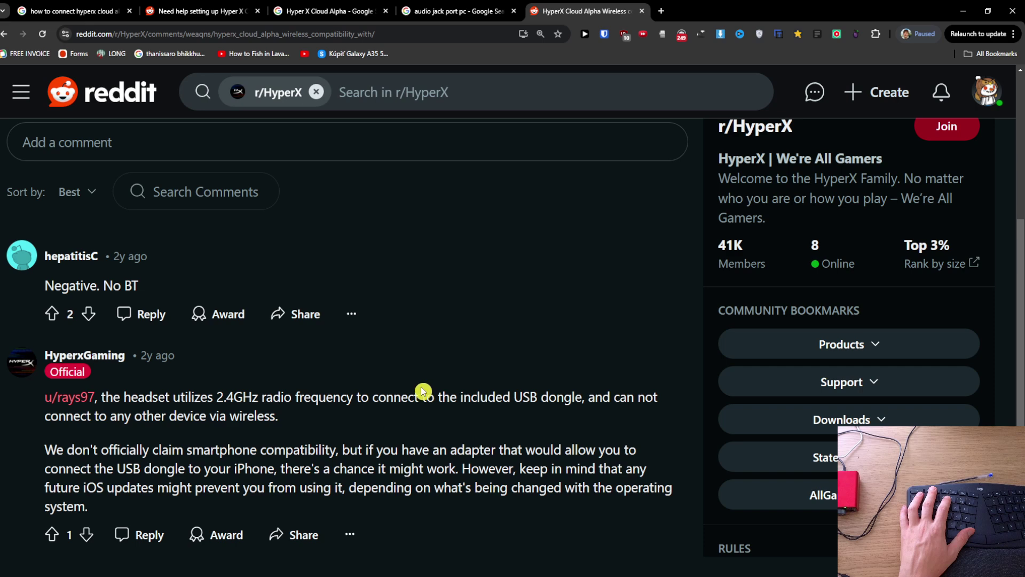
Highlight HyperX's Reddit reply about needing a USB dongle adapter, then start a new tab
{"action": "left_click_drag", "start_coordinate": [277, 417], "coordinate": [111, 398]}
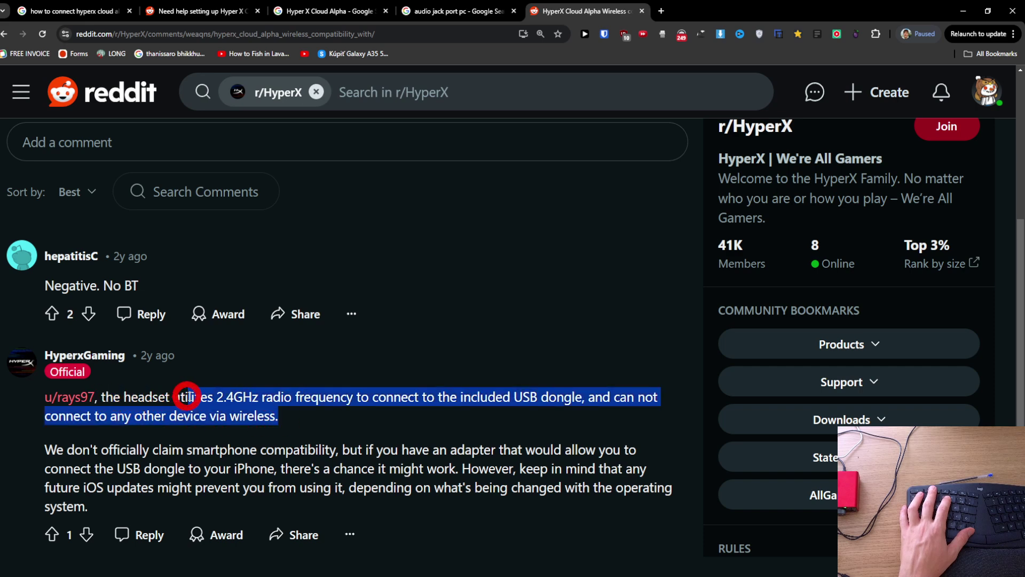
{"action": "left_click", "coordinate": [385, 415]}
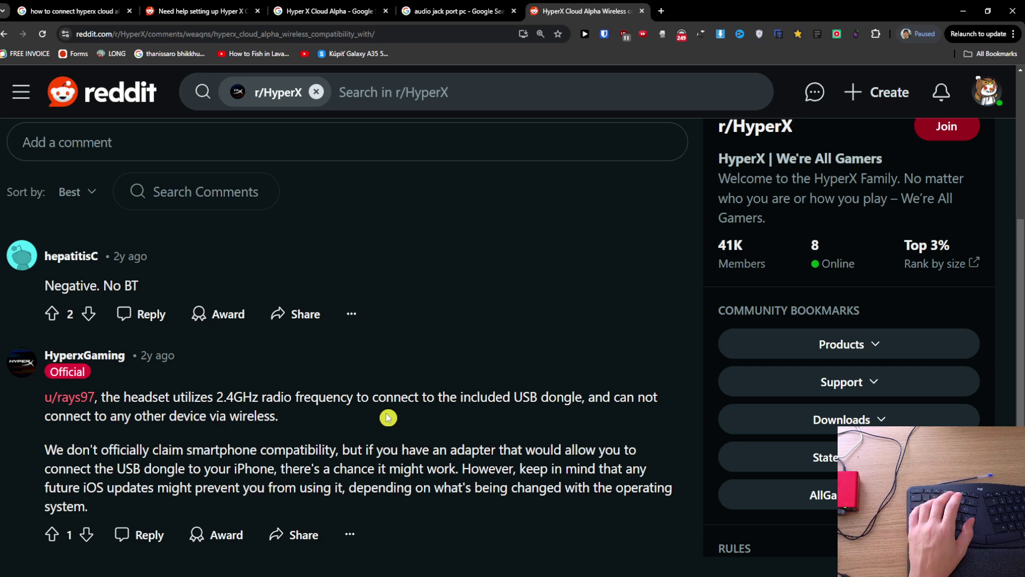
{"action": "scroll", "coordinate": [388, 417], "scroll_direction": "up", "scroll_amount": 3}
{"action": "scroll", "coordinate": [389, 416], "scroll_direction": "down", "scroll_amount": 2}
{"action": "scroll", "coordinate": [388, 416], "scroll_direction": "down", "scroll_amount": 1}
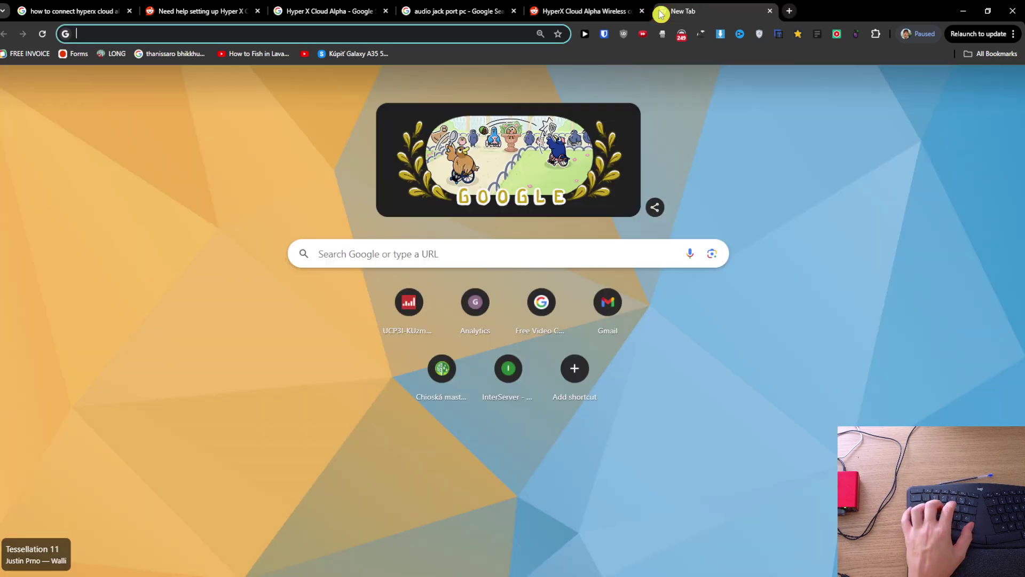
{"action": "left_click", "coordinate": [661, 10]}
{"action": "type", "text": "usb c "}
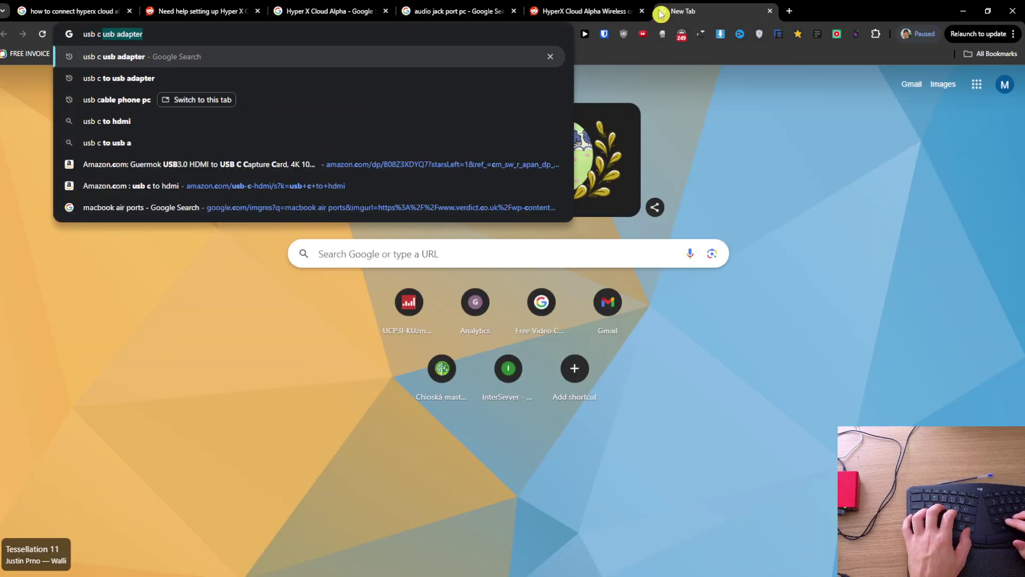
{"action": "type", "text": "audio jack adapter"}
Show image results for 'usb c audio jack adapter' and preview the Hama adapter
{"action": "key", "text": "Return"}
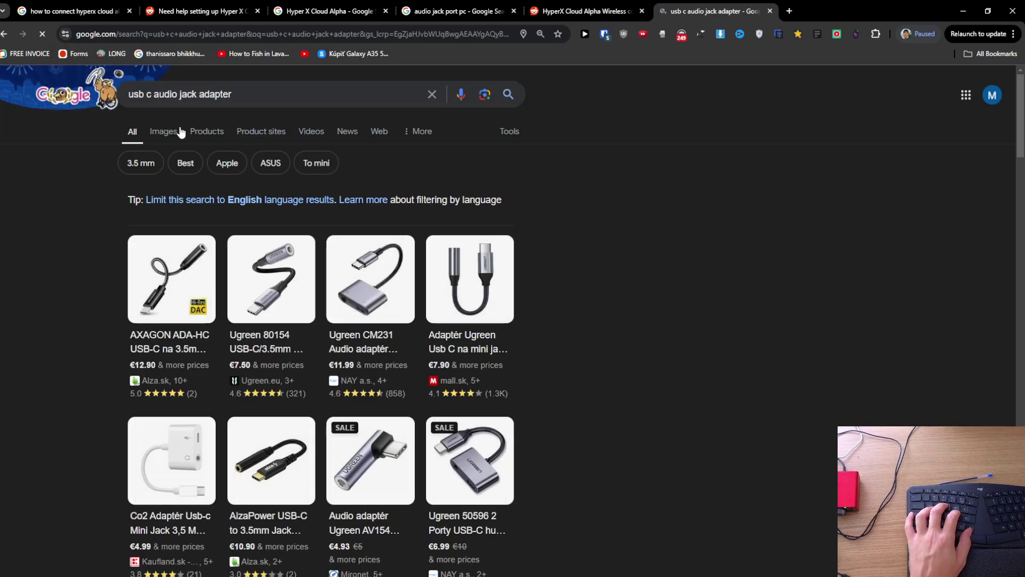
{"action": "left_click", "coordinate": [165, 131]}
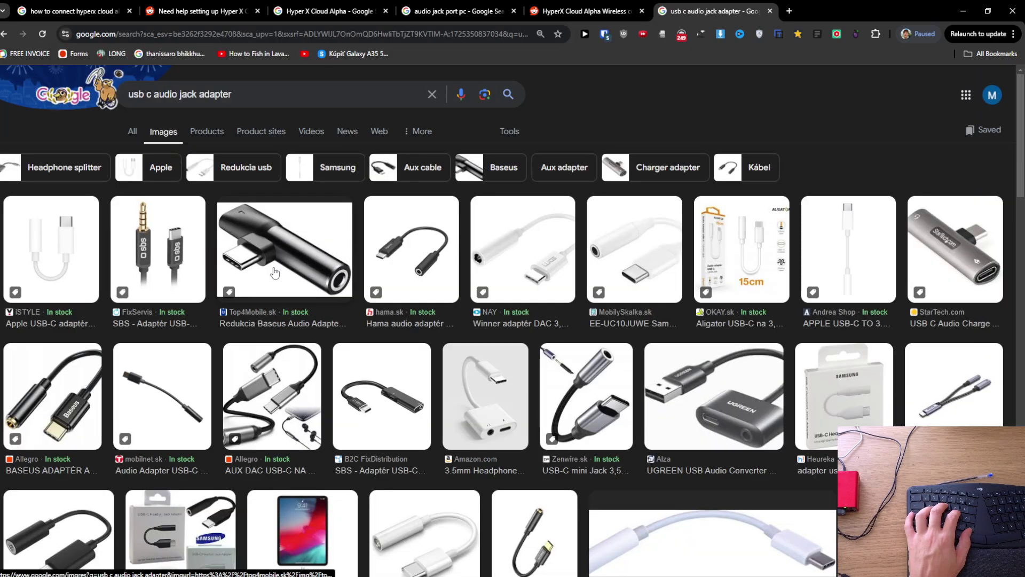
{"action": "left_click", "coordinate": [424, 262]}
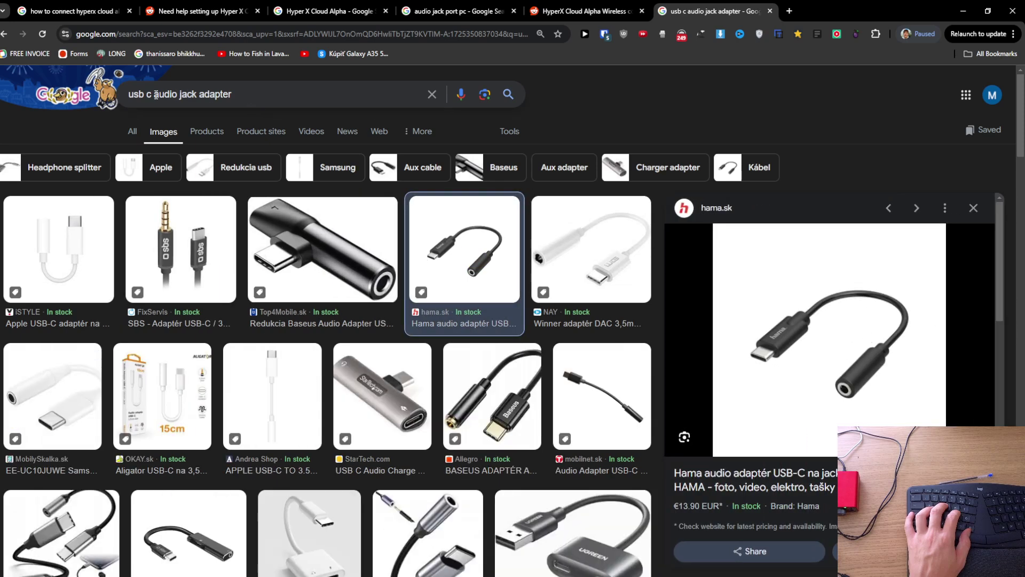
{"action": "left_click_drag", "start_coordinate": [155, 94], "coordinate": [417, 101]}
{"action": "type", "text": "usb"}
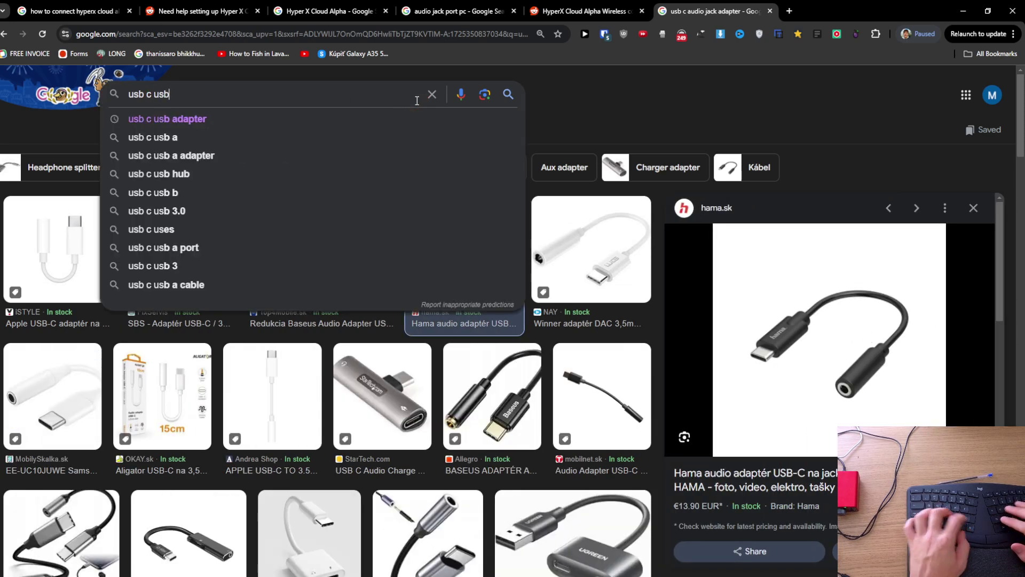
{"action": "type", "text": " adapter"}
Run a new Google search for 'usb c usb adapter'
{"action": "key", "text": "Return"}
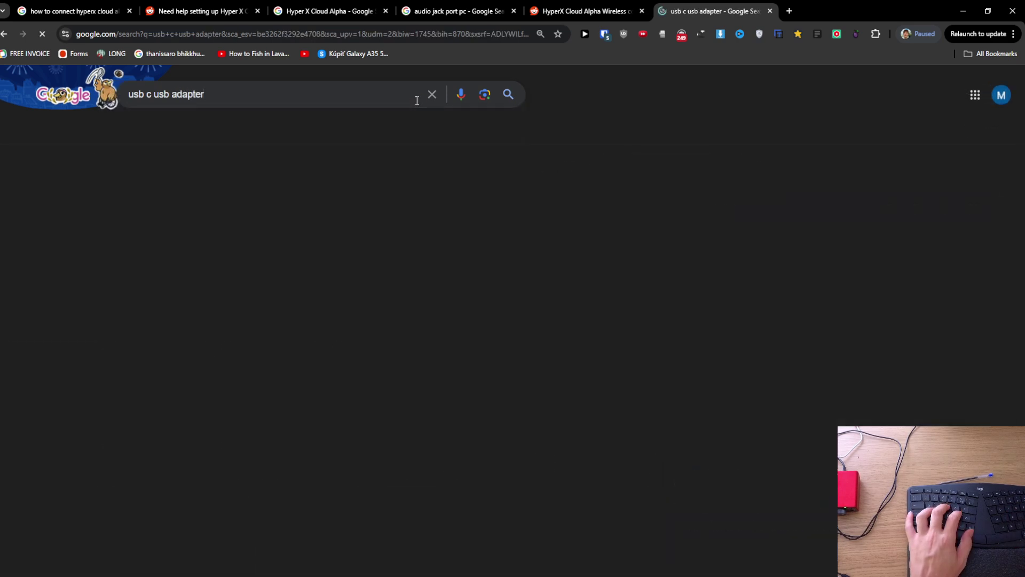